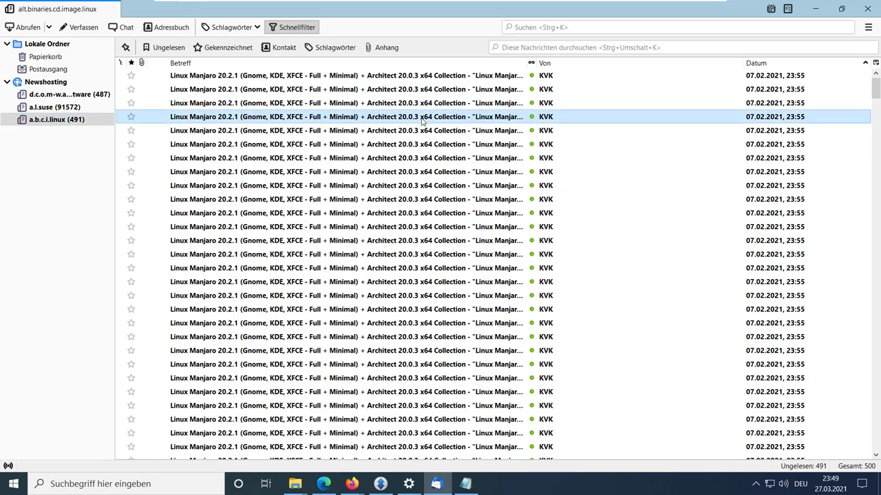
Open the fourth listed Linux Manjaro 20.2.1 post in alt.binaries.cd.image.linux and examine its newsgroups and yEnc-encoded body.
double_click(421, 120)
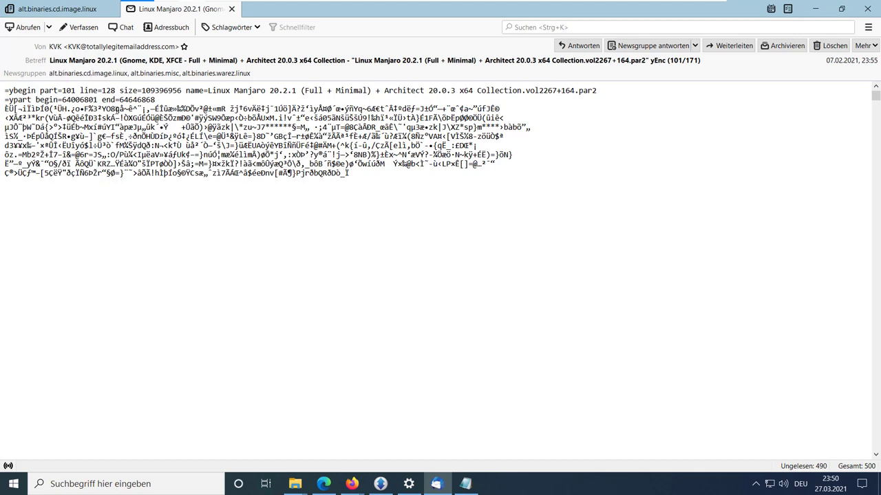
click(233, 74)
click(156, 74)
click(176, 162)
Switch to Newshosting, expand the Text bookmarks and open alt.politics, alt.society.liberalism, sci.crypt and us.jobs.offered.
click(380, 484)
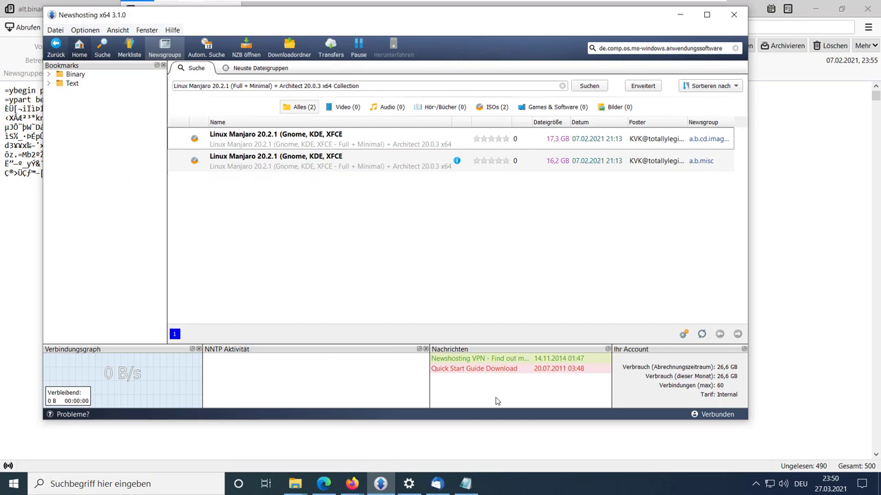
key(alt+Tab)
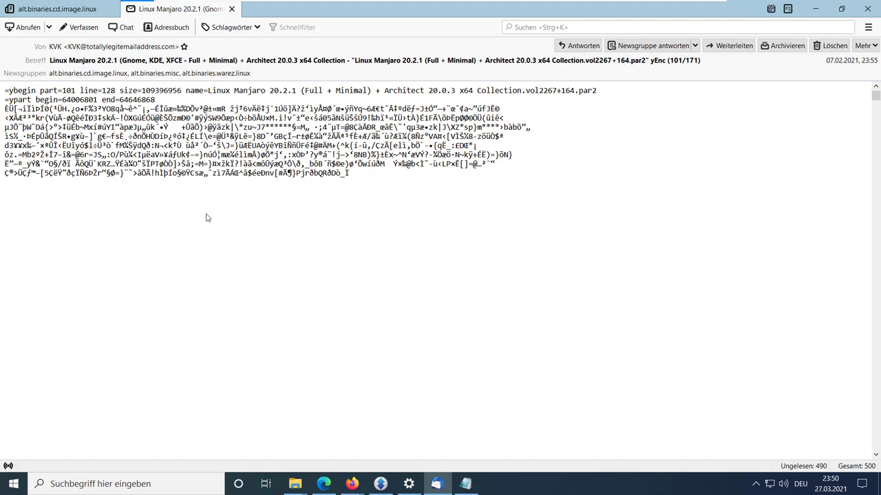
click(380, 484)
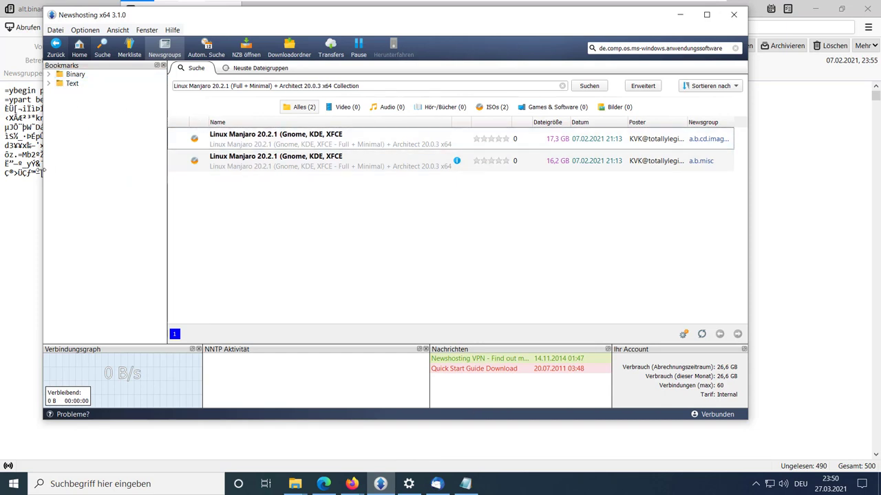
click(51, 83)
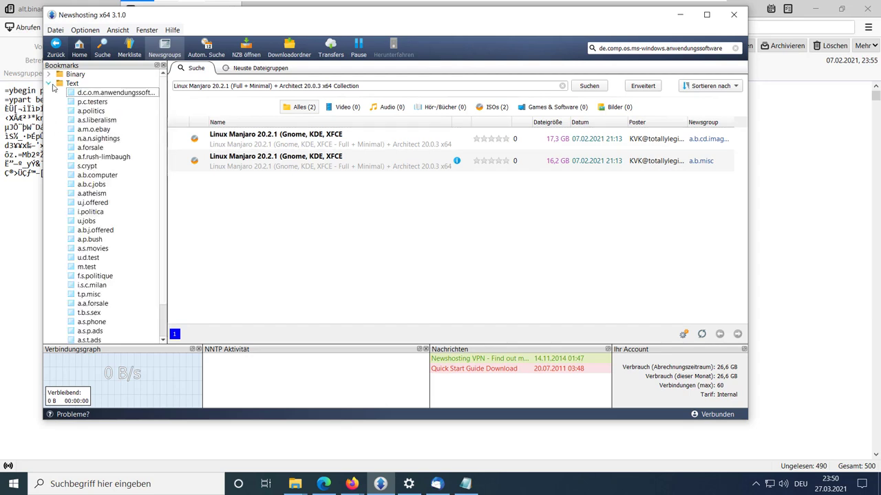
click(103, 111)
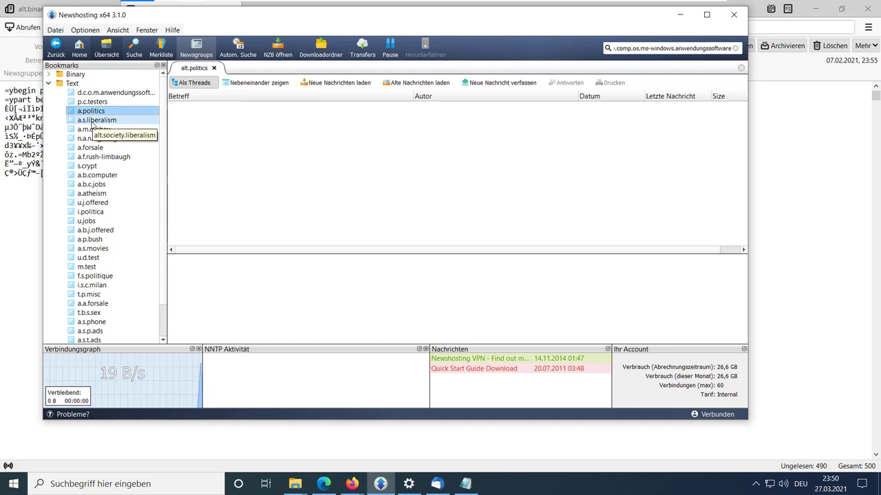
click(92, 121)
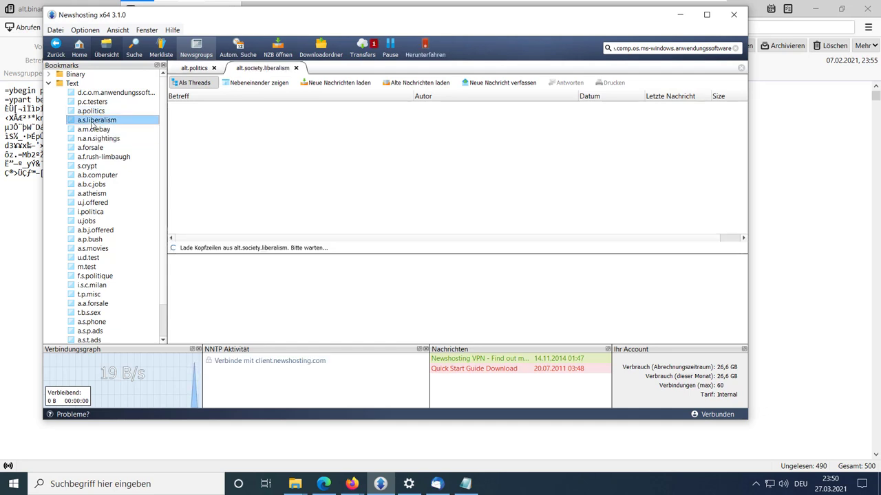
click(132, 166)
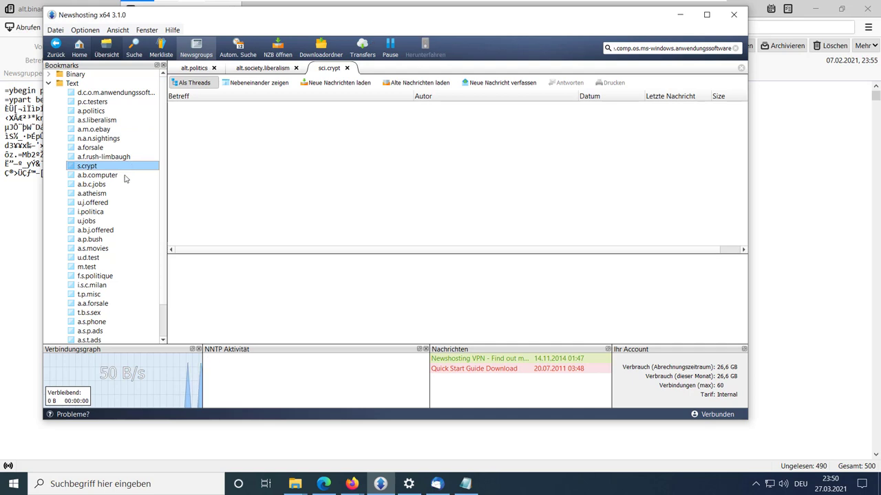
click(114, 202)
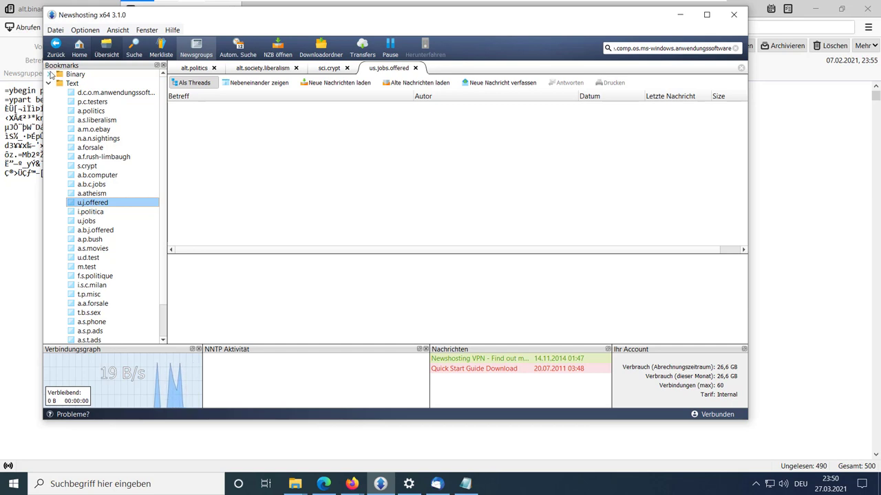
Expand the Binary bookmarks and open de.comp.os.ms-windows.anwendungssoftware with the side-by-side layout.
click(49, 74)
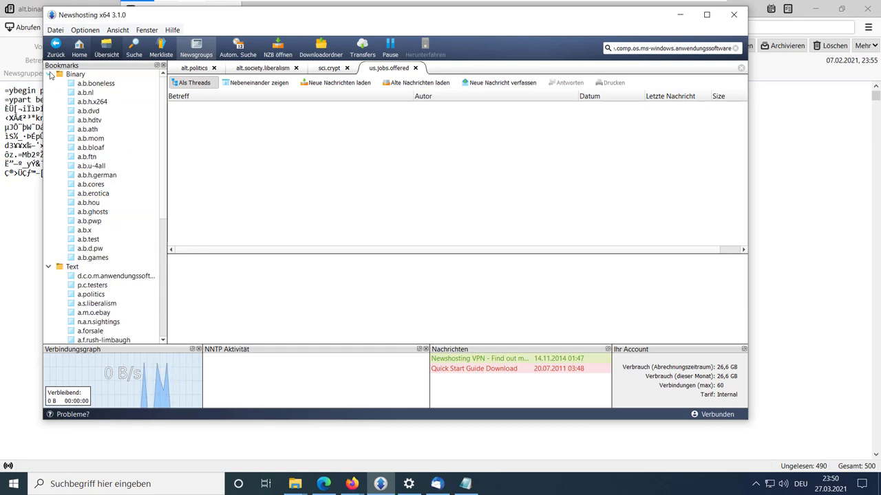
click(96, 276)
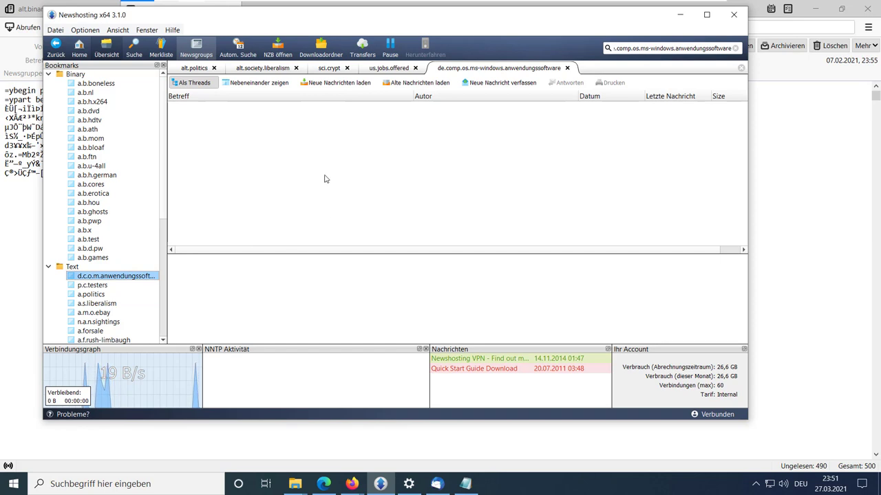
click(226, 83)
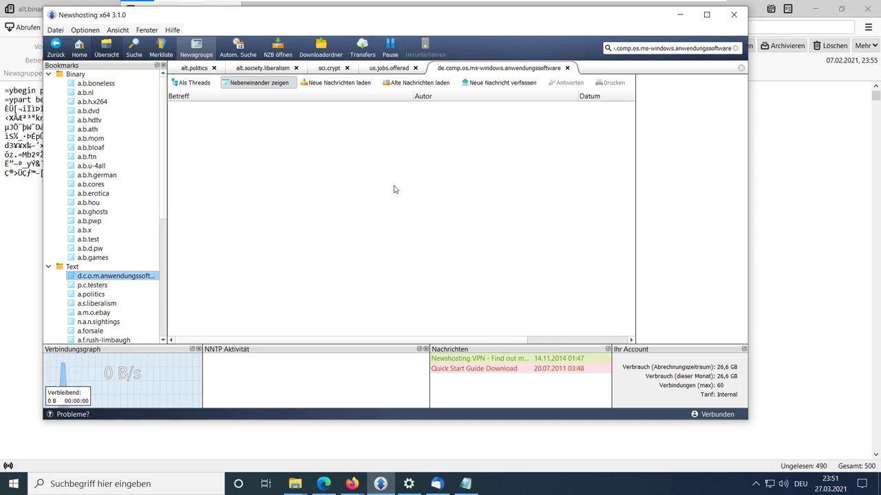
Switch to Thunderbird and copy the open Manjaro post's subject from its beginning through the second "Architect 20.0.3 x64".
key(alt+Tab)
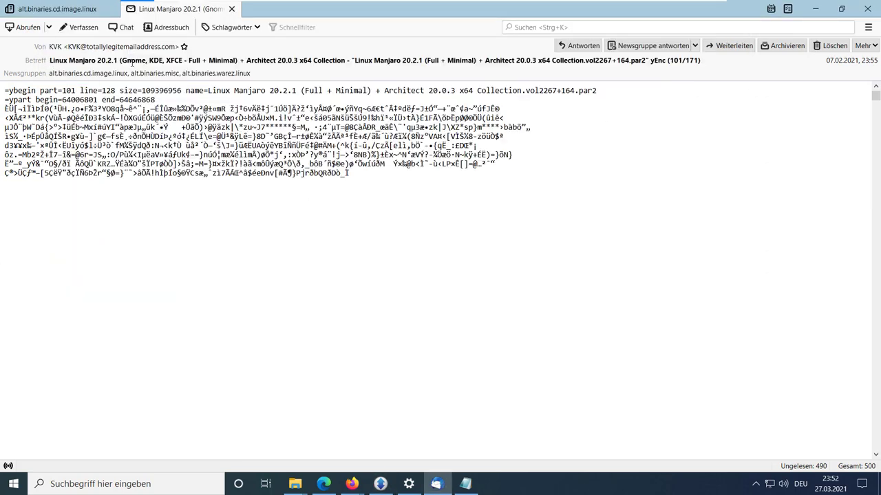
drag(50, 60, 550, 62)
key(ctrl+c)
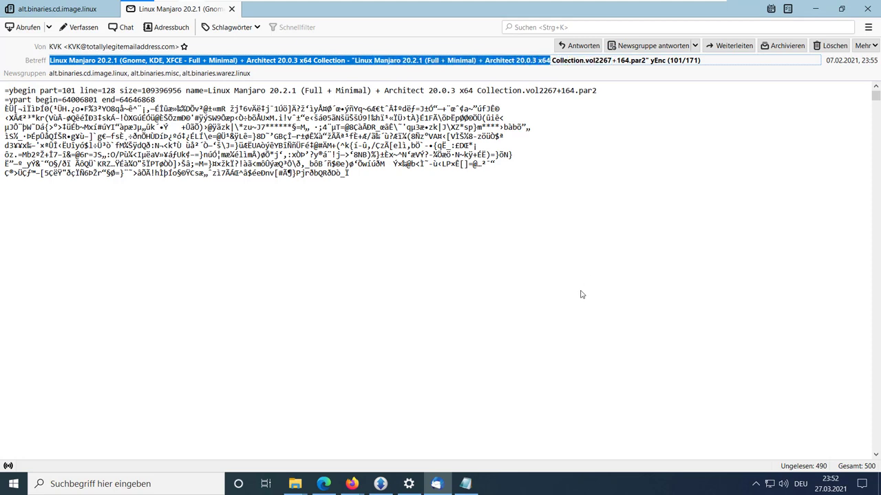
Switch to Newshosting and search Usenet for the copied Manjaro post subject.
click(380, 484)
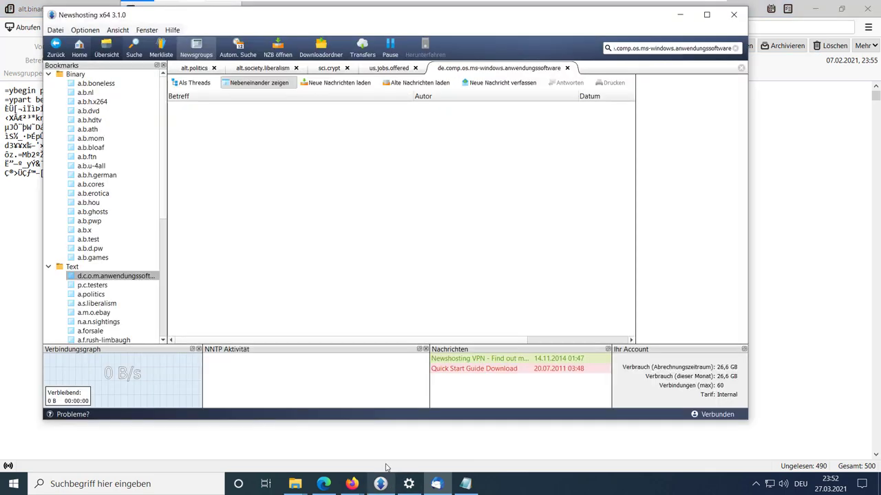
click(659, 48)
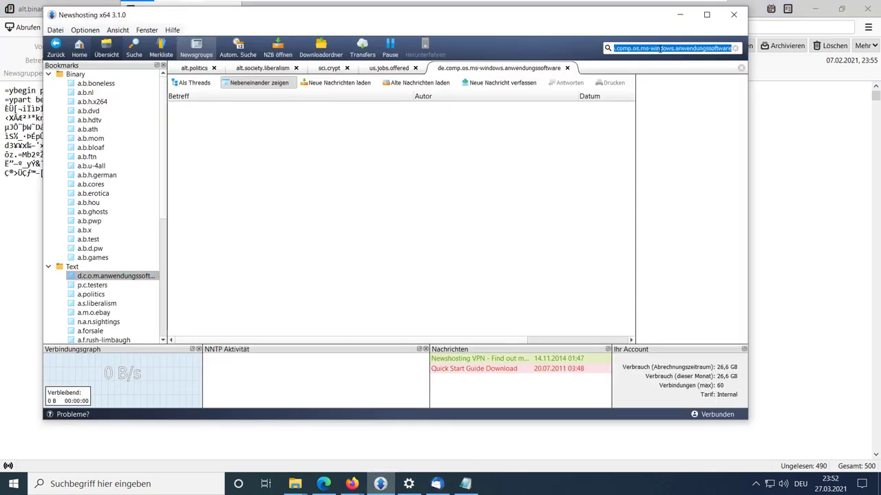
key(ctrl+v)
key(Return)
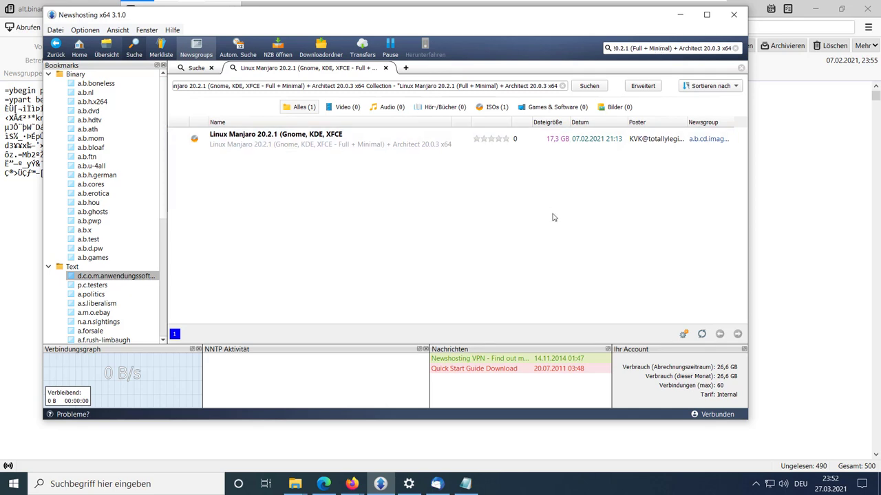
Download the found Linux Manjaro 20.2.1 collection, proceeding despite the limited disk space, and select a file in its transfer list.
click(492, 251)
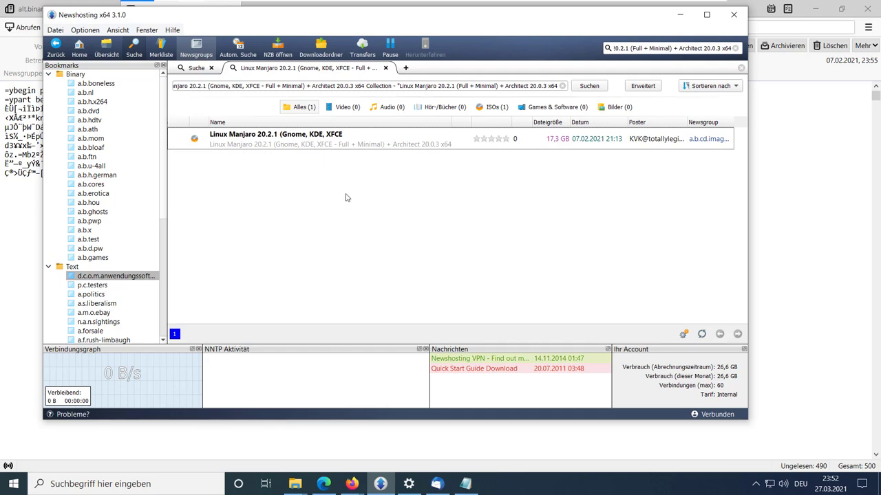
right_click(372, 154)
click(421, 144)
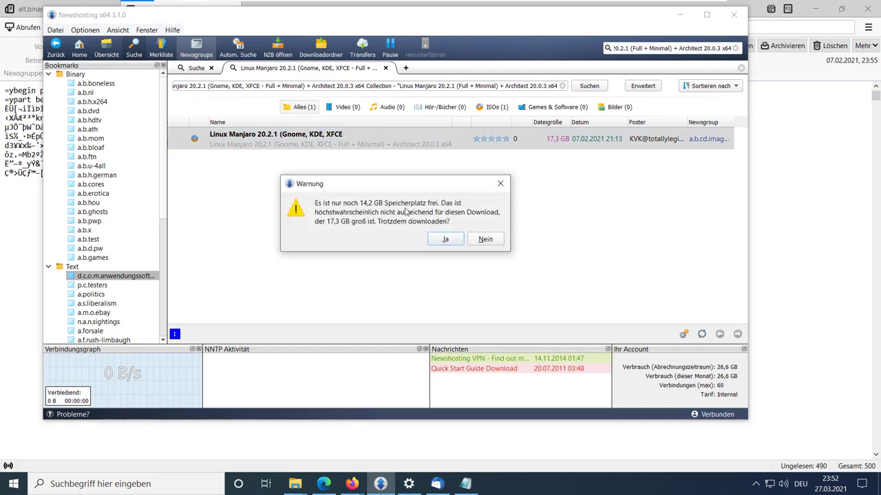
key(Return)
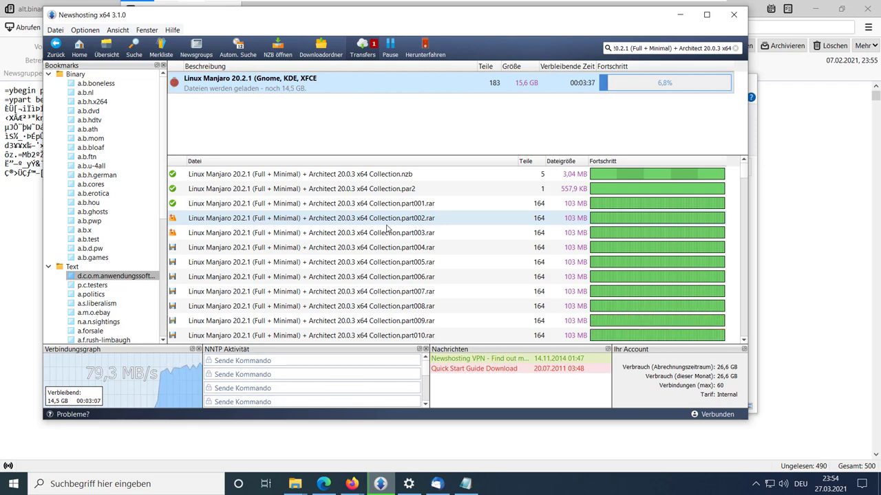
click(482, 221)
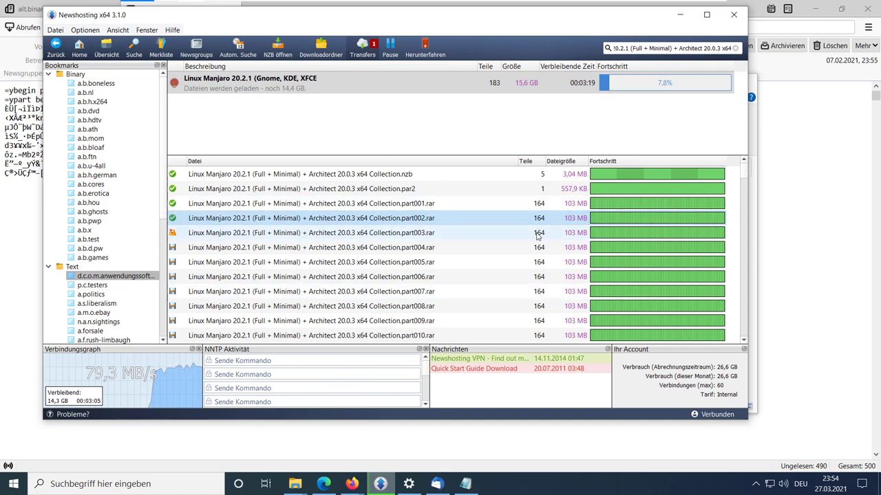
Switch to Thunderbird, remove the attachment filter and look at the actions available for the already read Manjaro post.
key(alt+Tab)
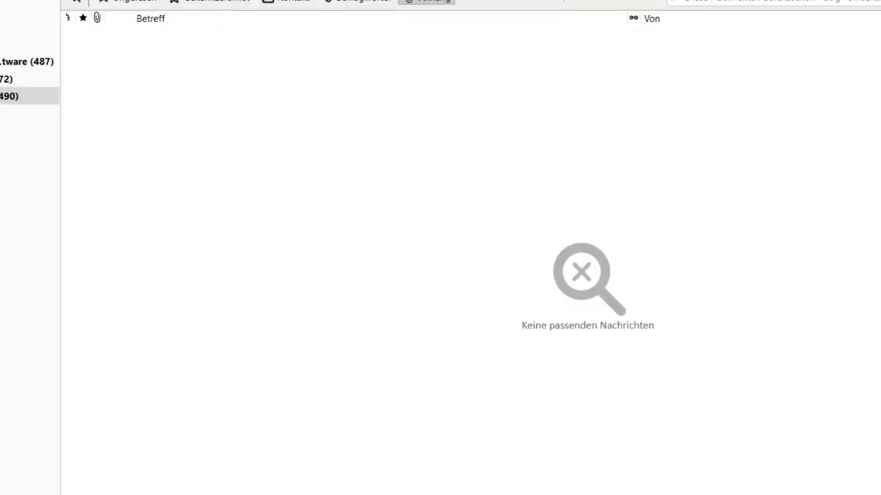
click(440, 3)
right_click(551, 96)
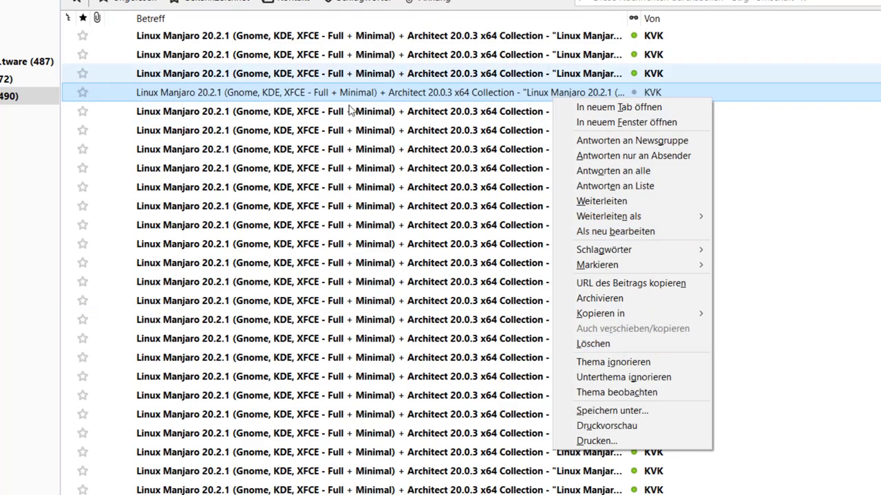
key(Escape)
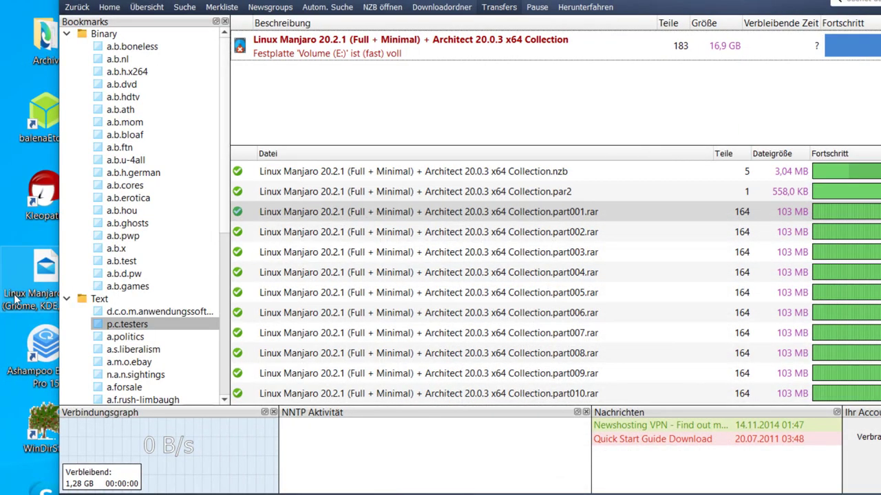
Compare the desktop EML file's size in its properties and the 645 × 161 calculation in Calculator with Newshosting's RAR file sizes.
click(15, 298)
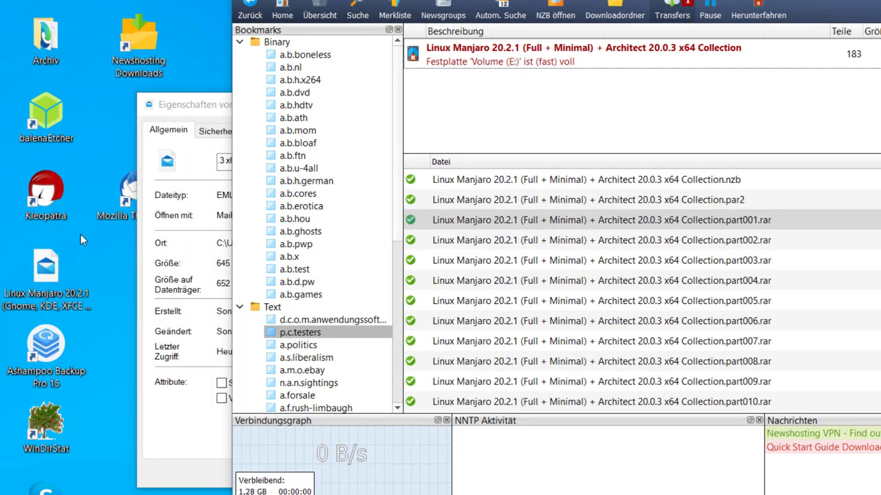
click(193, 425)
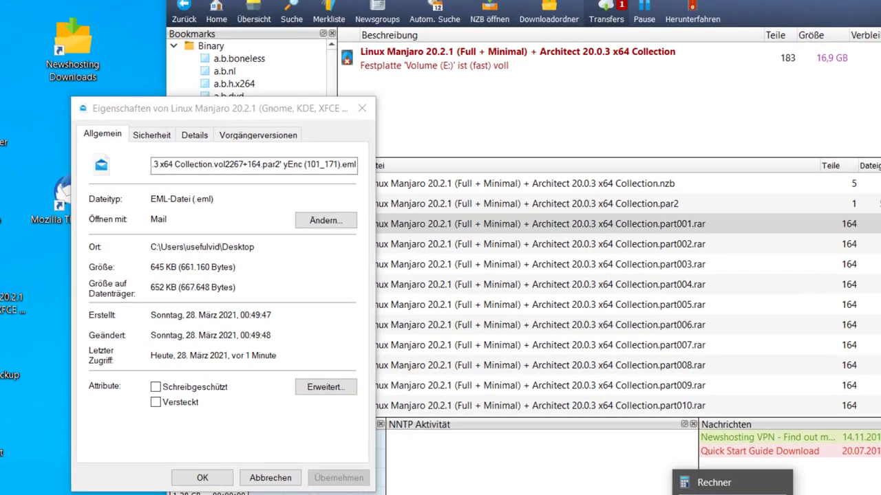
click(748, 482)
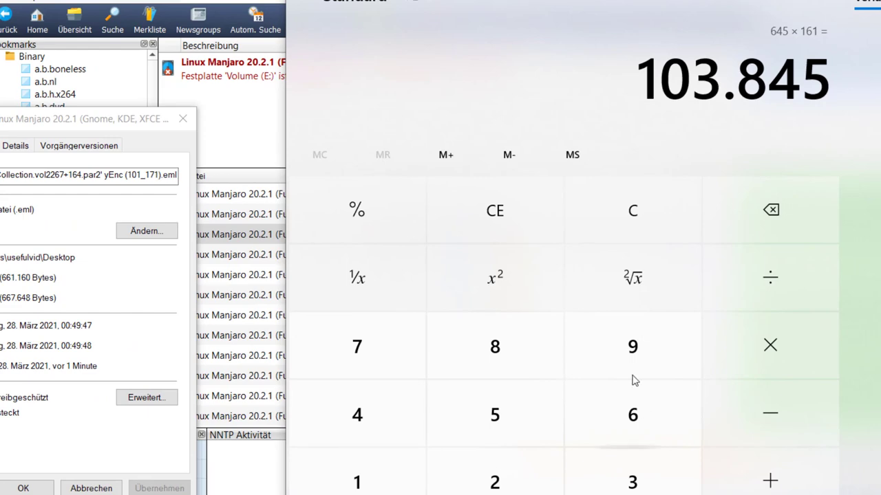
drag(853, 3, 655, 37)
click(696, 27)
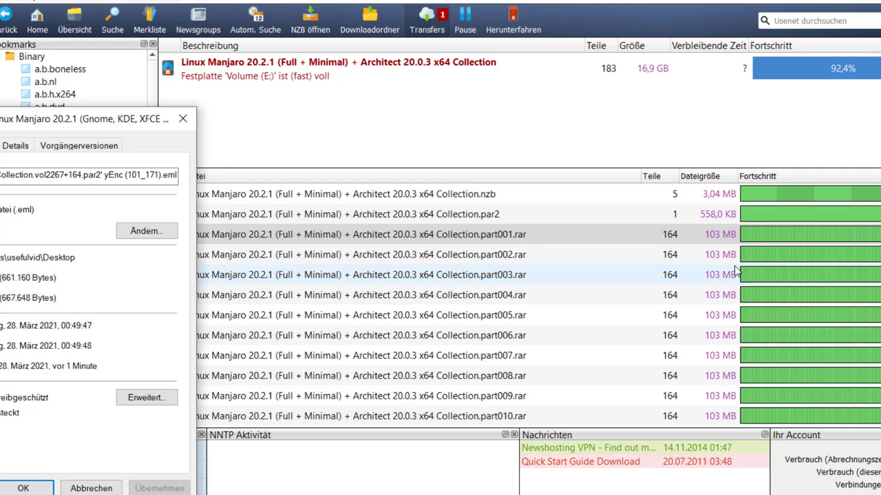
click(687, 262)
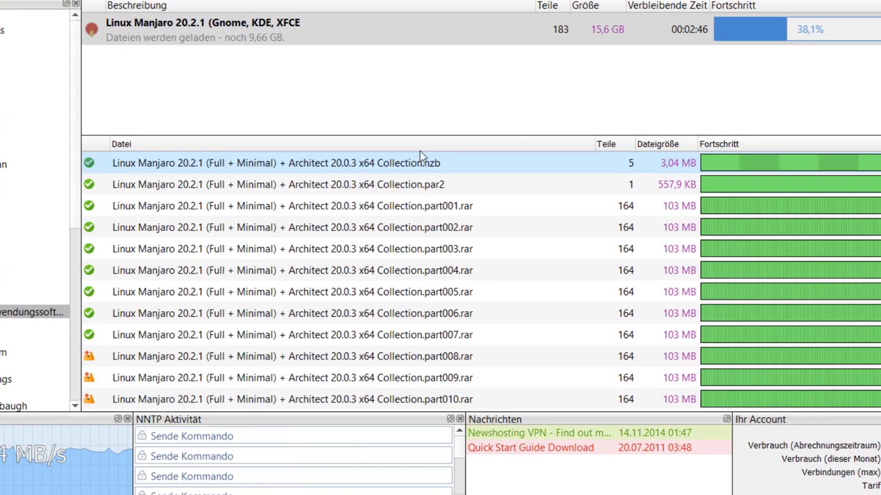
Select the collection's .nzb file in the transfer list and cancel the running Linux Manjaro download.
click(410, 174)
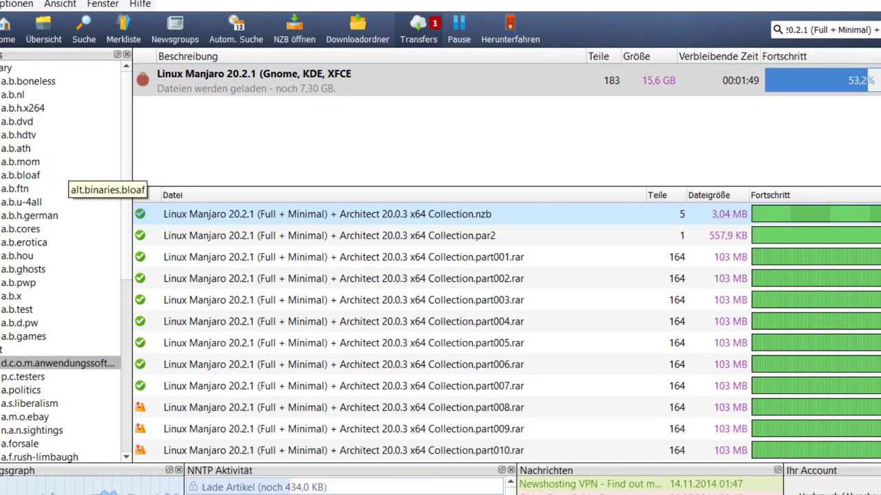
right_click(208, 78)
click(260, 202)
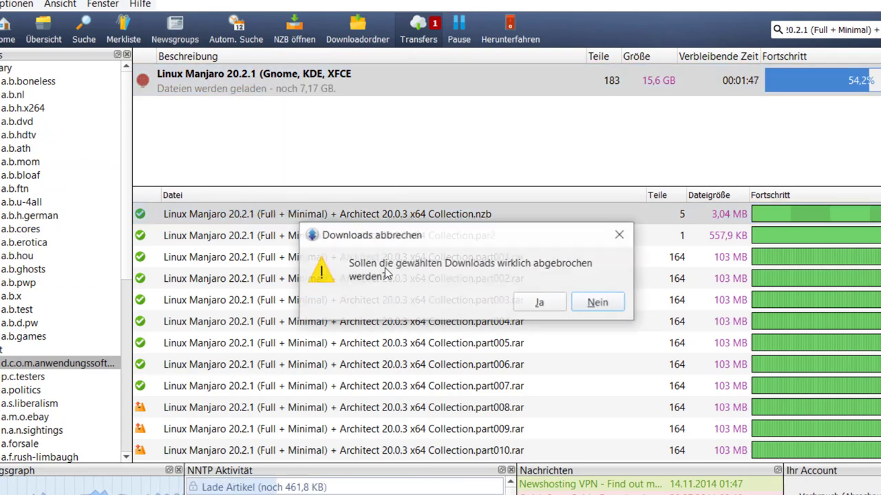
click(541, 301)
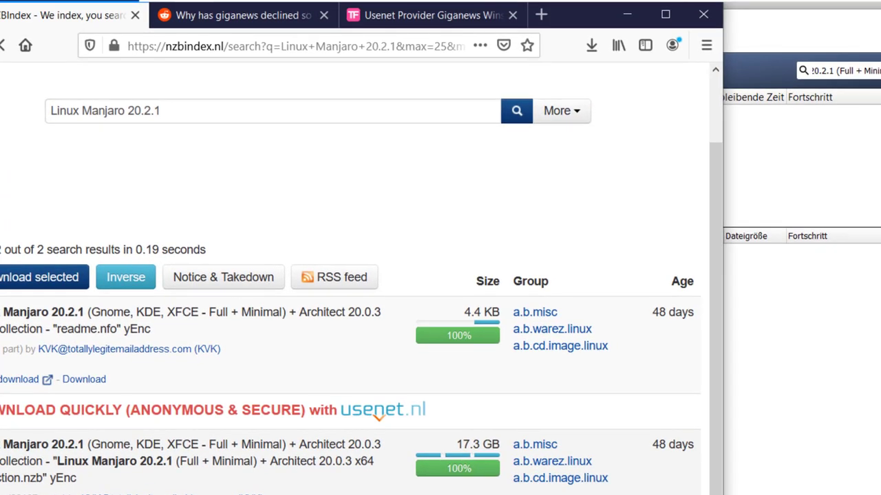
Download the NZB file of the 17.3 GB Linux Manjaro 20.2.1 result from NZBIndex and open it in Notepad++.
click(502, 429)
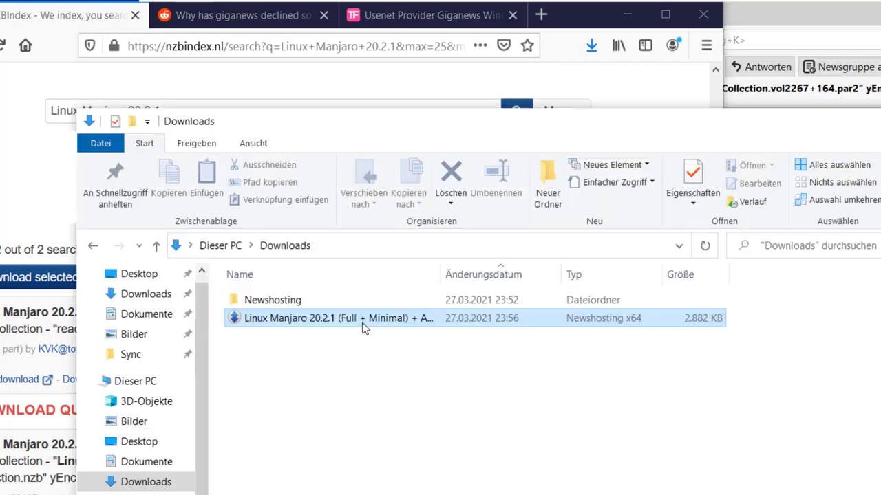
right_click(362, 318)
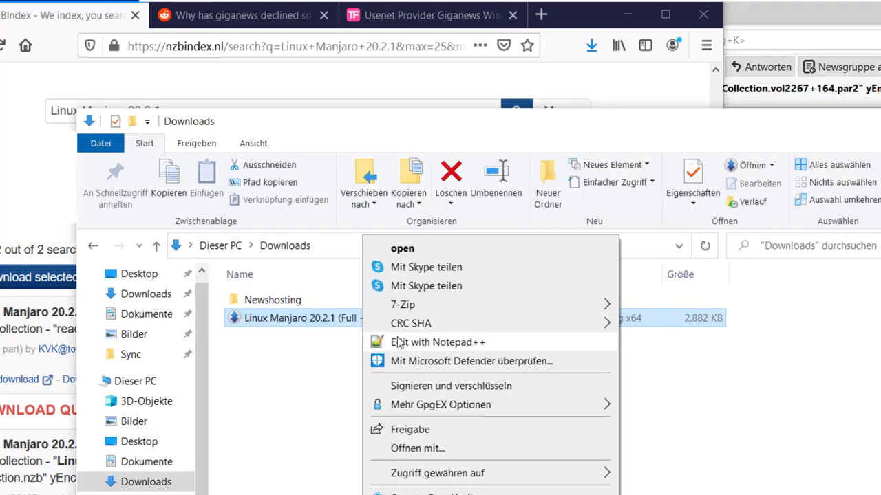
click(440, 342)
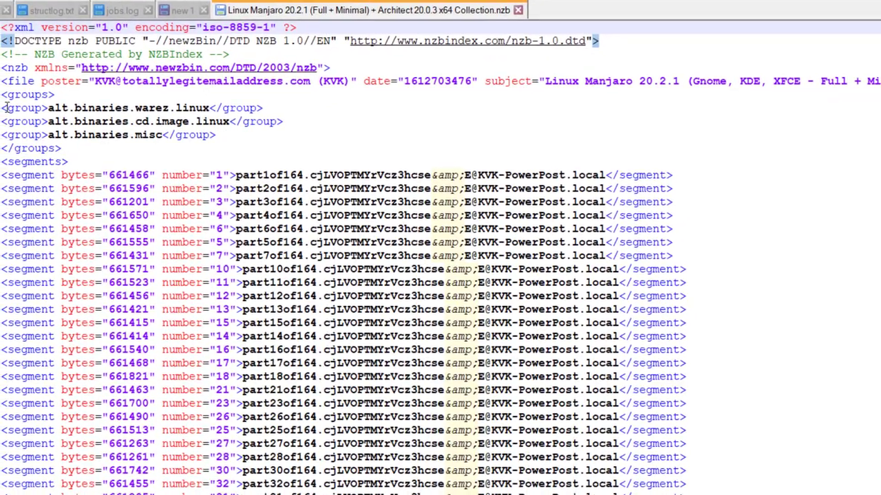
Examine the newsgroup lines and the numbered segment entries of the Linux Manjaro NZB file in Notepad++.
key(shift+Down)
key(shift+Down)
key(shift+Down)
key(shift+Down)
click(419, 225)
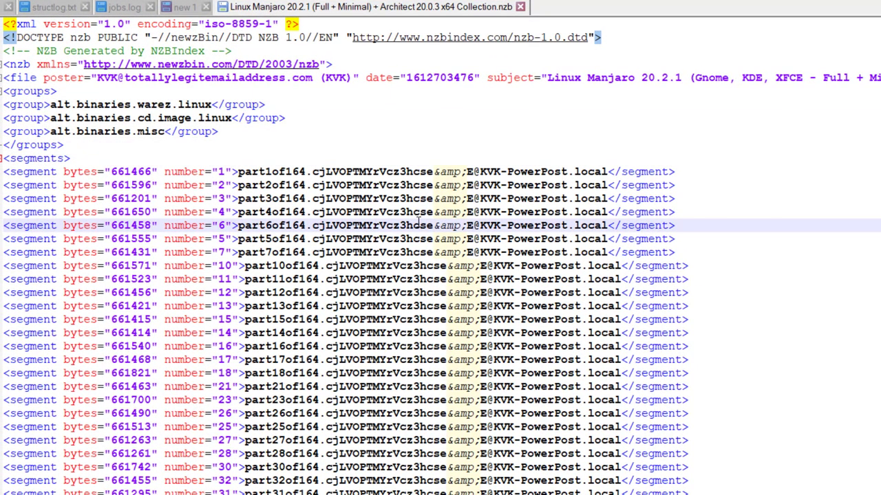
scroll(418, 222, down, 20)
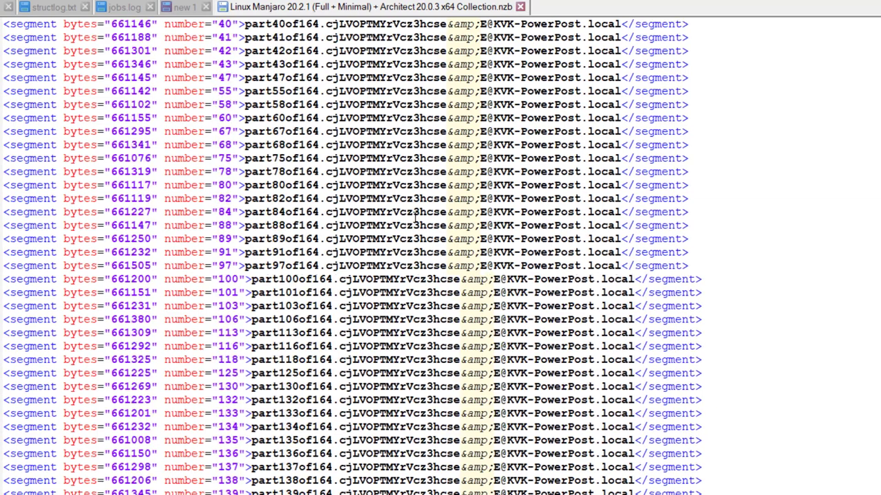
scroll(418, 222, down, 12)
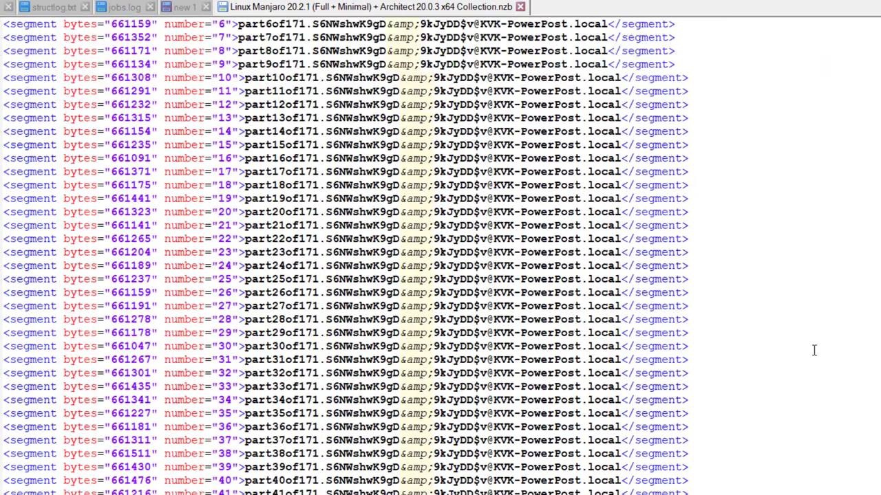
scroll(503, 461, down, 15)
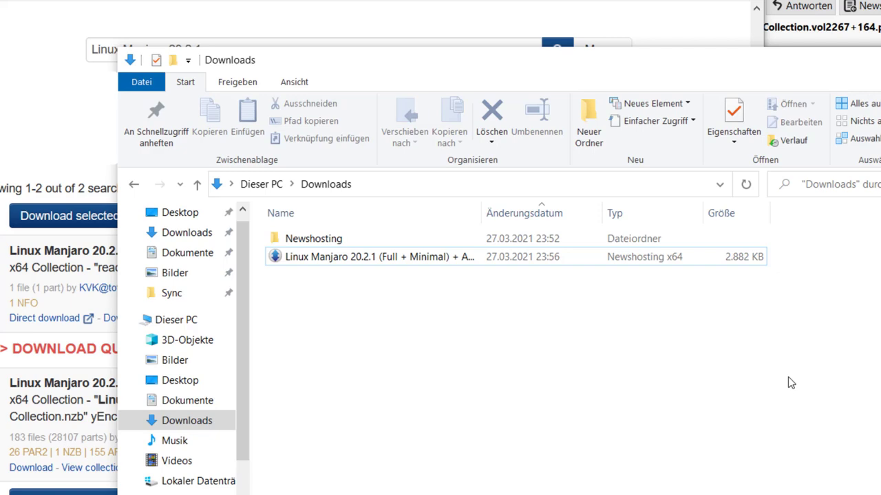
Widen the Name column in the Downloads folder and load the Linux Manjaro 20.2.1 collection's NZB file into Newshosting.
double_click(482, 213)
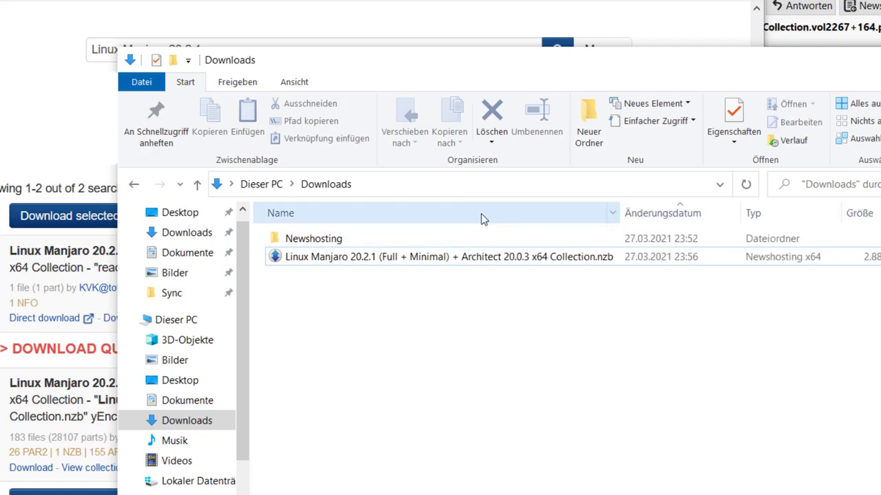
double_click(448, 257)
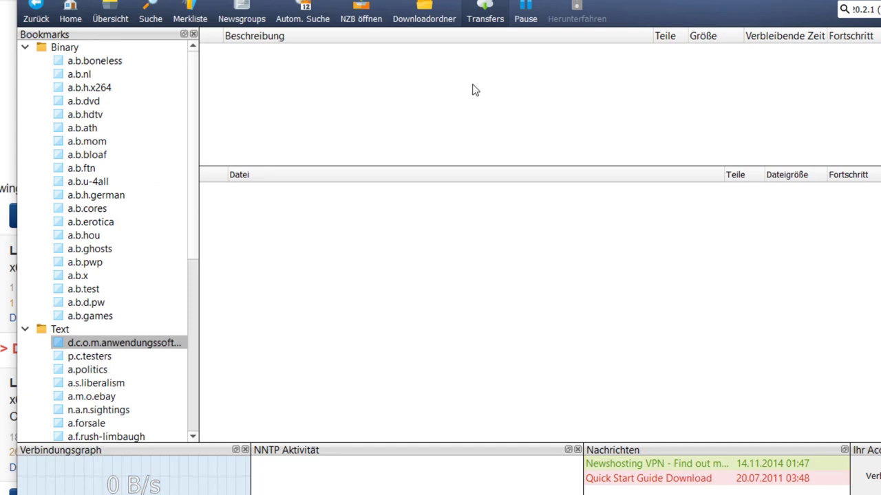
click(358, 16)
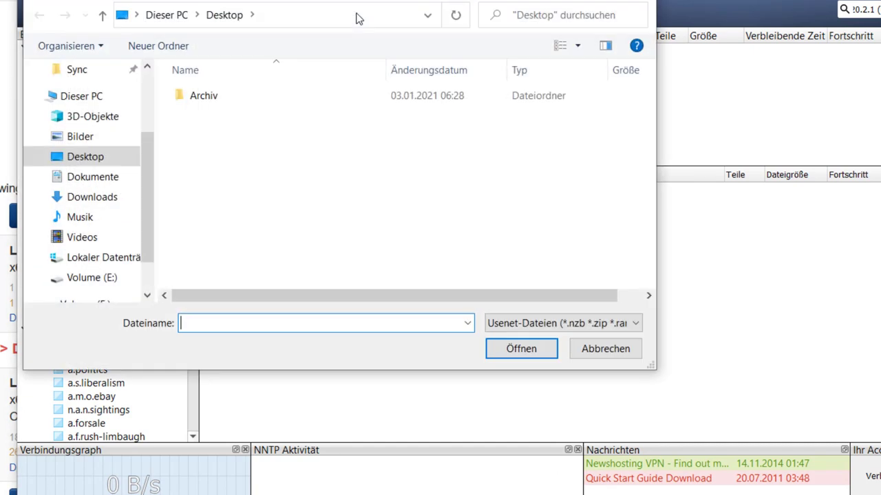
click(103, 198)
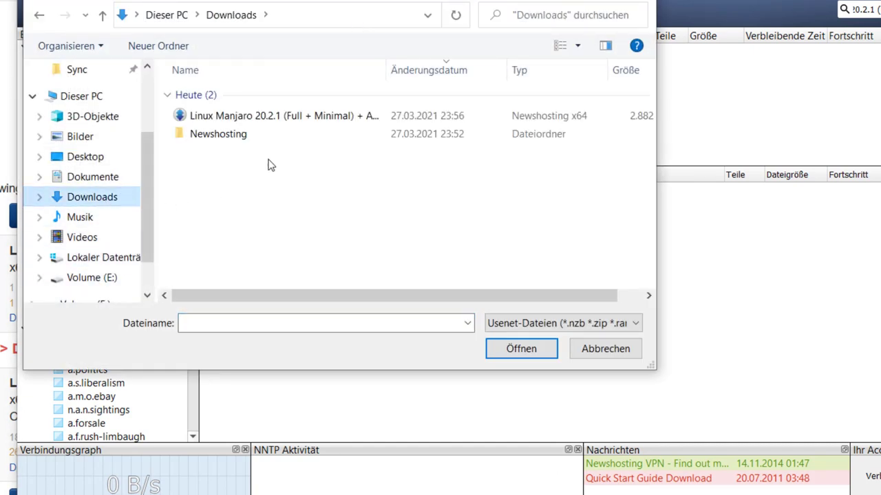
click(295, 124)
double_click(295, 124)
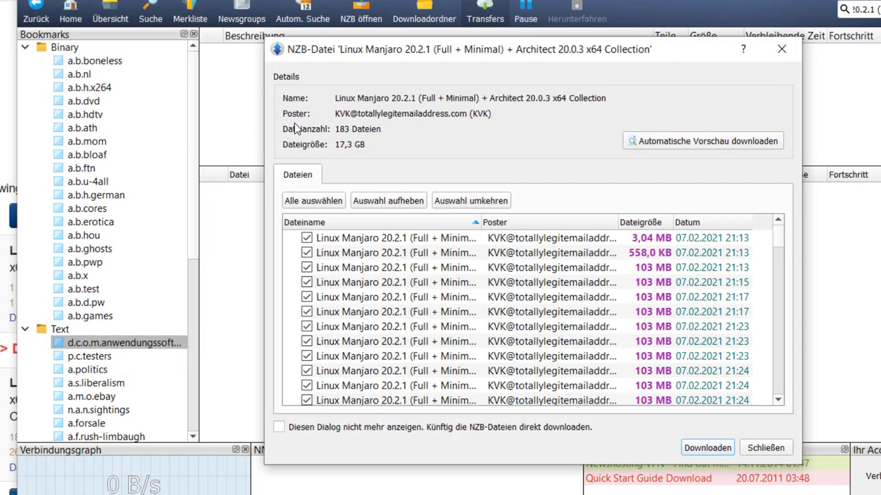
Review the NZB's file list, start downloading all its files and select the collection's transfer.
scroll(784, 268, down, 5)
drag(784, 270, 769, 395)
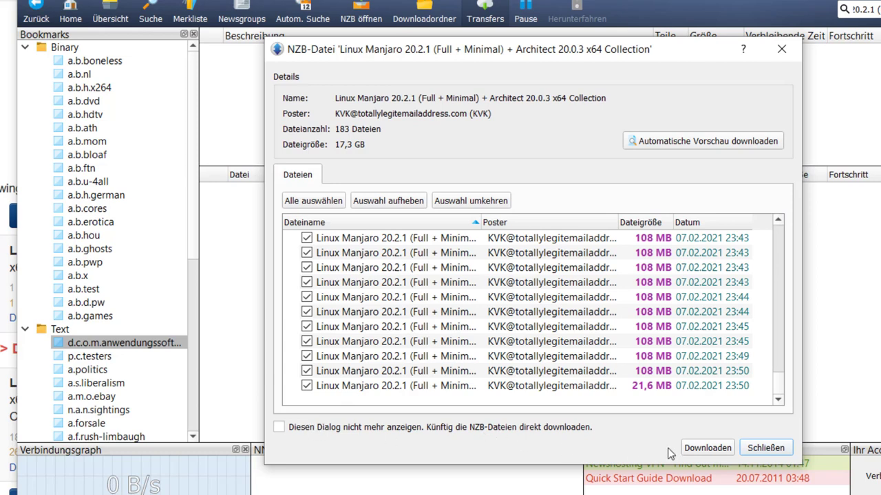
click(706, 448)
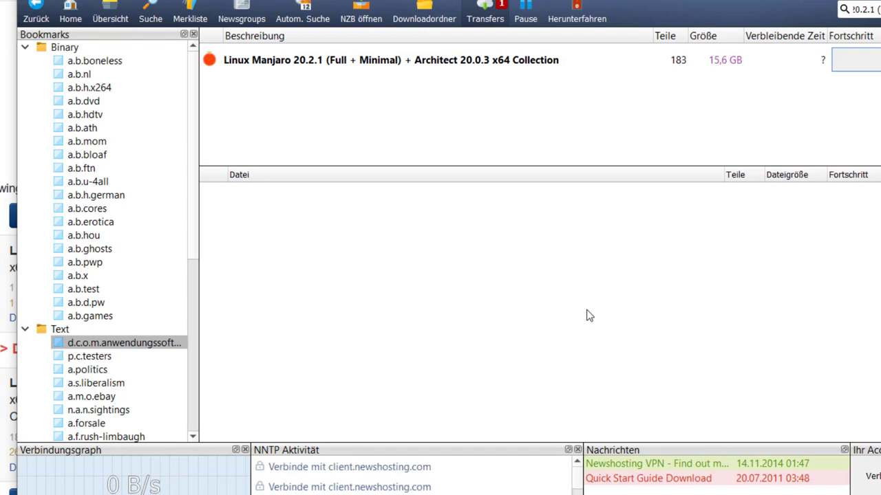
click(540, 68)
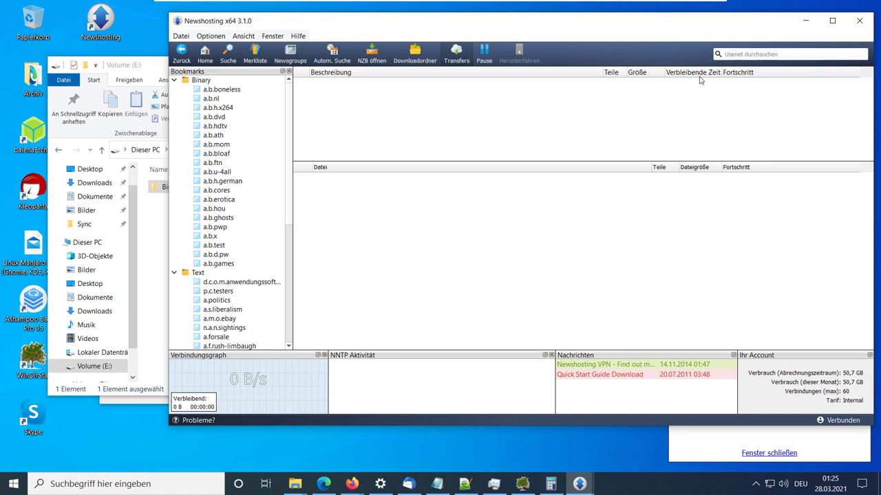
Switch to the Volume (E:) Explorer window and open the Big Buck Bunny 2008 folder.
click(148, 231)
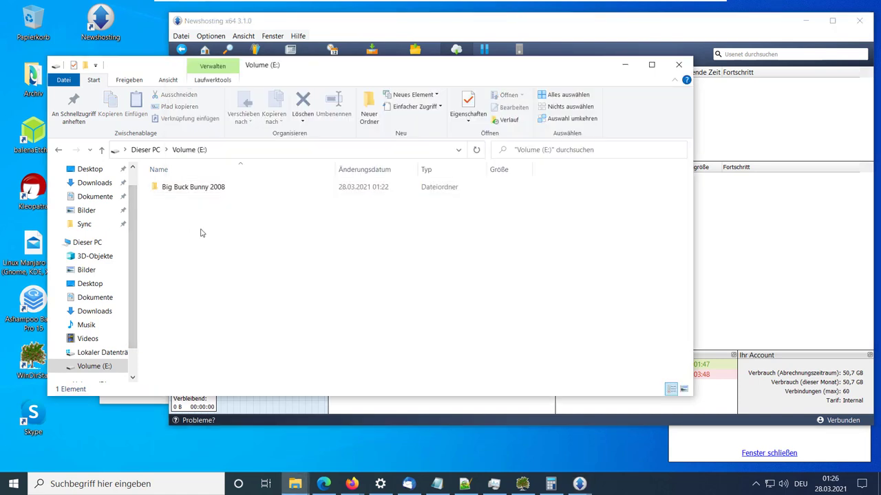
double_click(215, 194)
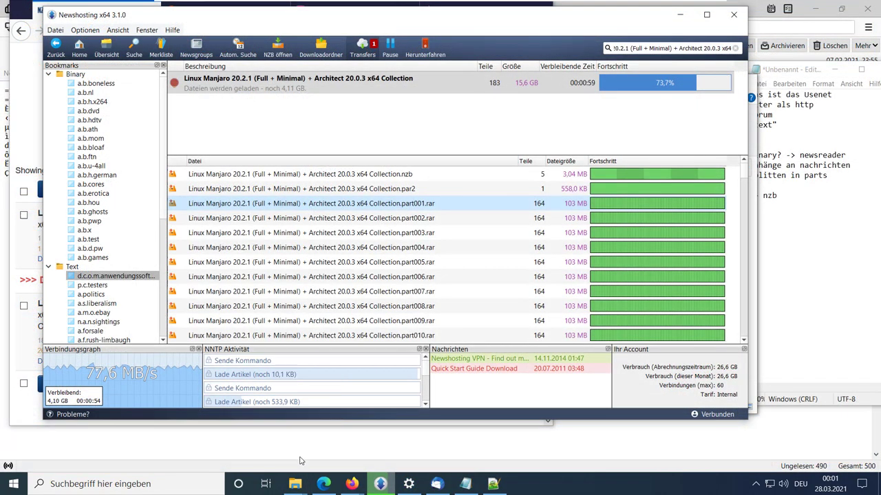
Open the .tmp folder of the Linux Manjaro Full collection on Volume (E:) and examine its files with full names shown.
mouse_move(294, 483)
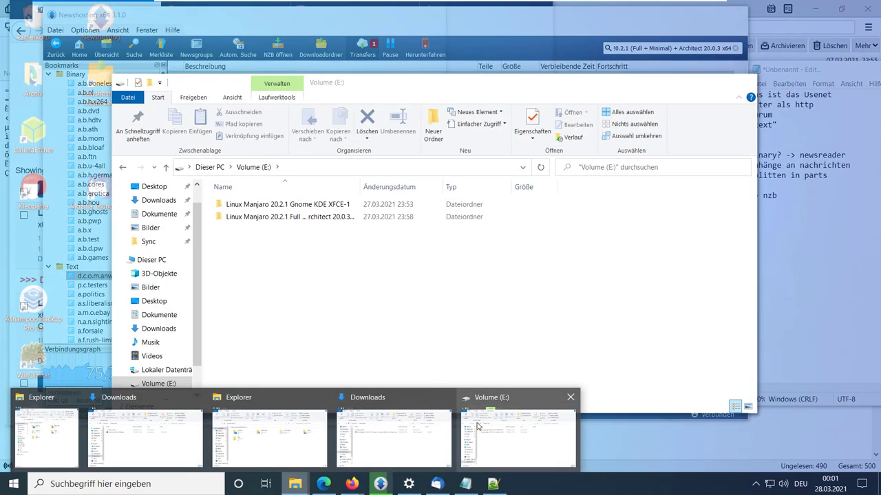
click(517, 436)
double_click(358, 188)
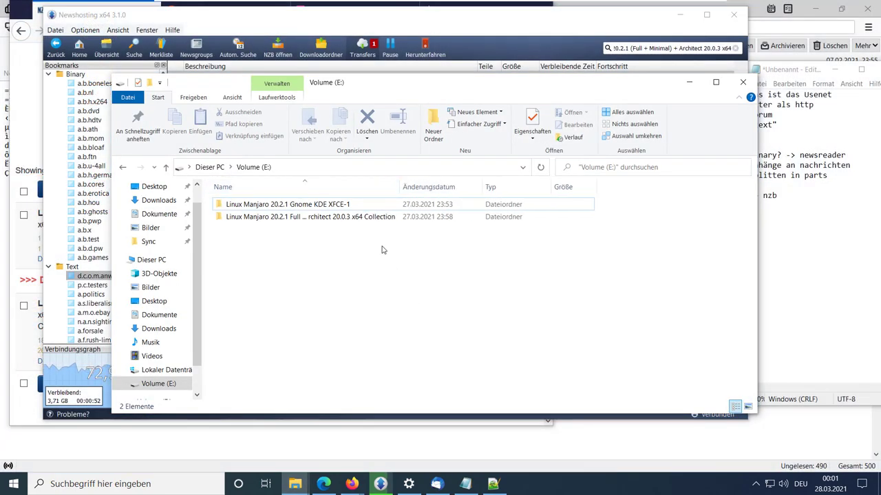
double_click(380, 217)
double_click(353, 206)
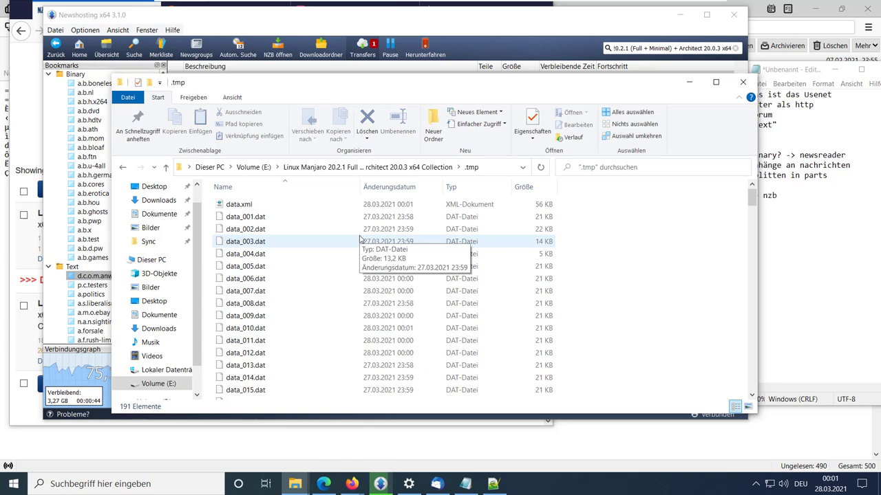
drag(752, 209, 743, 397)
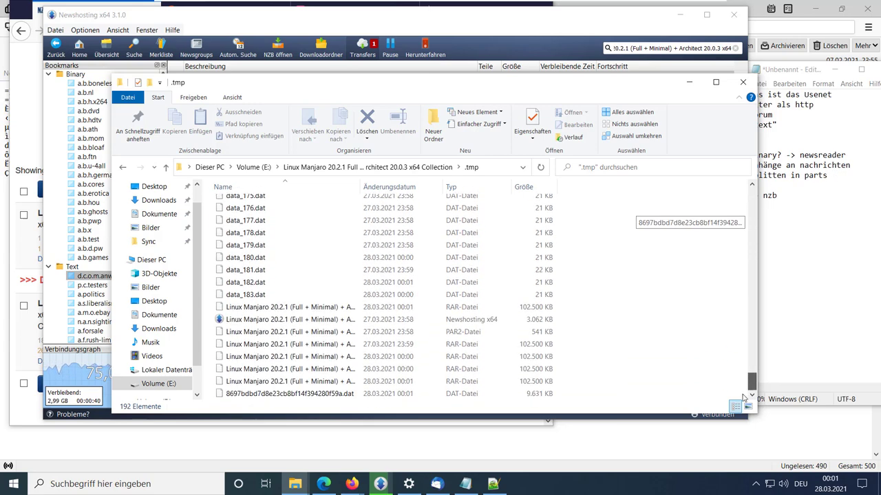
double_click(360, 187)
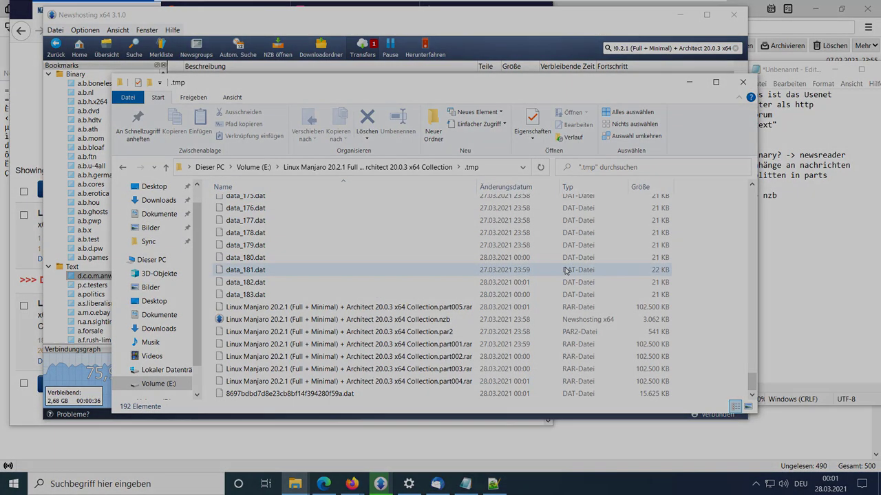